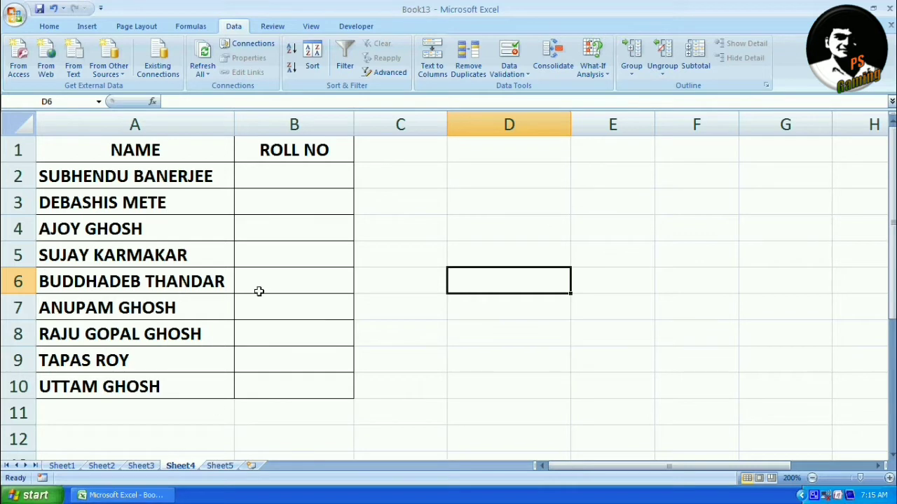
Highlight the student names in column A, then clear the trial selection
left_click(122, 150)
left_click_drag(123, 177, 116, 386)
left_click_drag(274, 172, 279, 386)
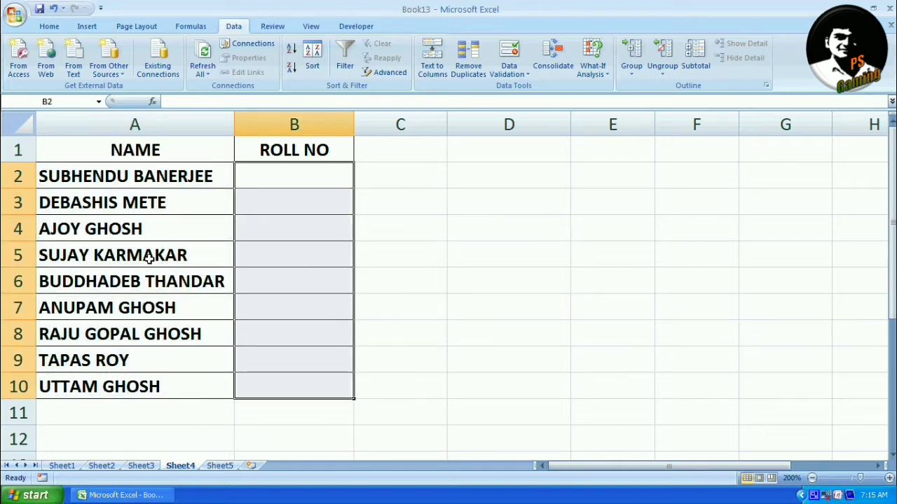
left_click(145, 232)
Select exactly the nine empty ROLL NO cells B2 to B10
left_click(280, 177)
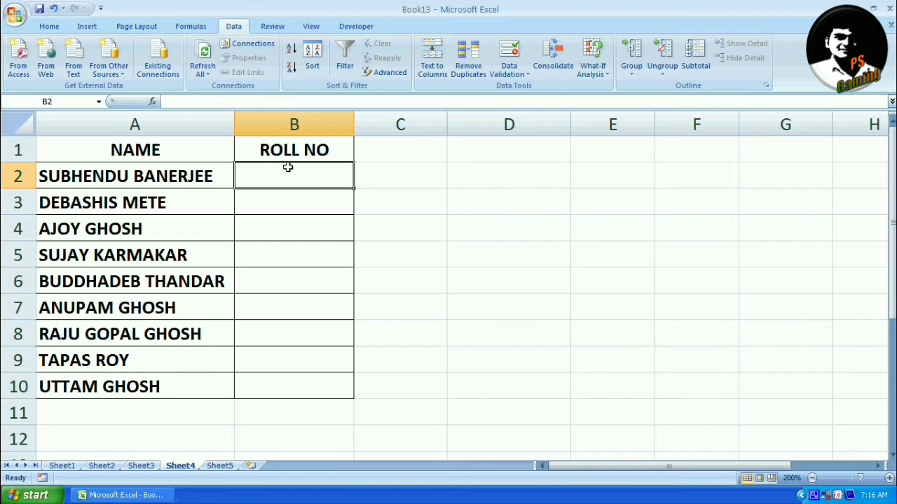
mouse_move(287, 188)
left_mouse_down()
mouse_move(272, 502)
mouse_move(284, 341)
left_mouse_up()
scroll(284, 280, "down", 3)
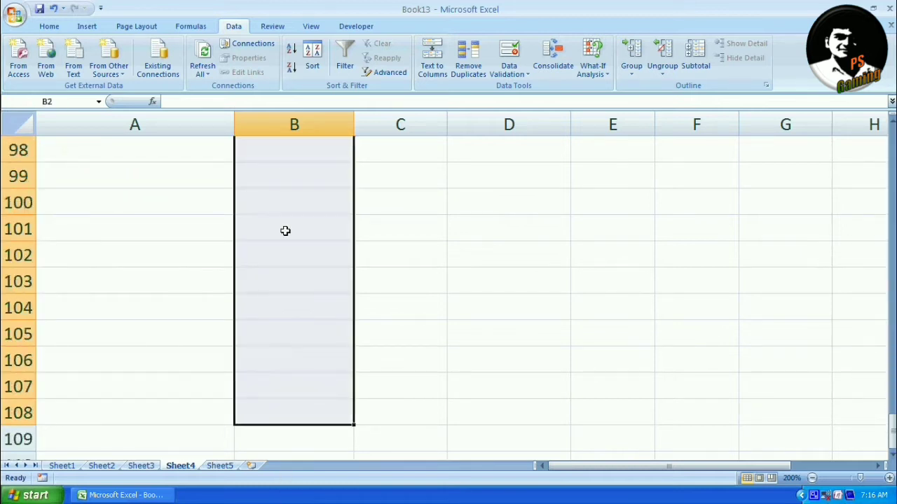
scroll(285, 231, "up", 12)
scroll(285, 231, "up", 6)
scroll(285, 231, "up", 7)
scroll(285, 231, "up", 7)
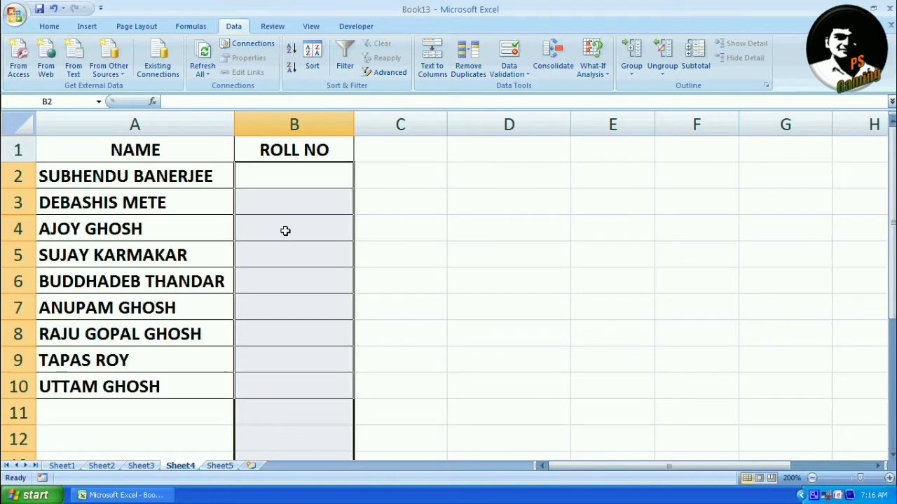
left_click(315, 238)
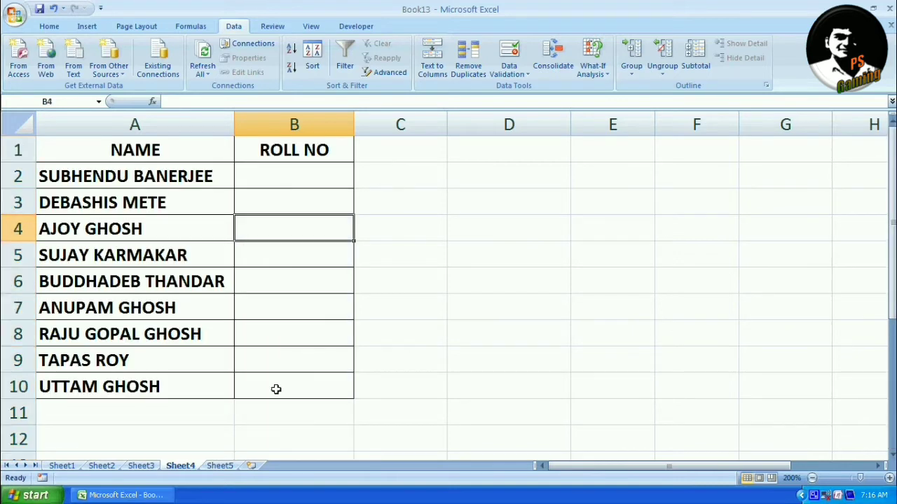
left_click_drag(295, 175, 279, 377)
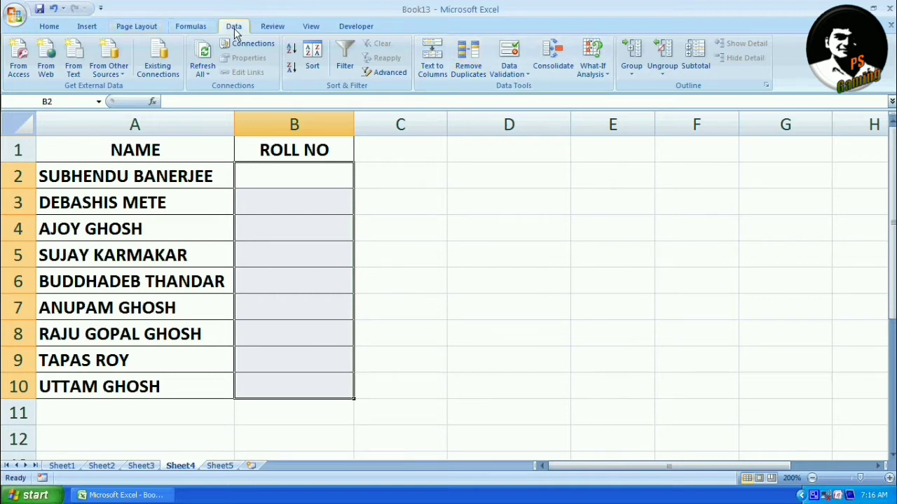
Open Data Validation, allow Custom, and begin the COUNTIF formula with =COUNTIF(
left_click(514, 76)
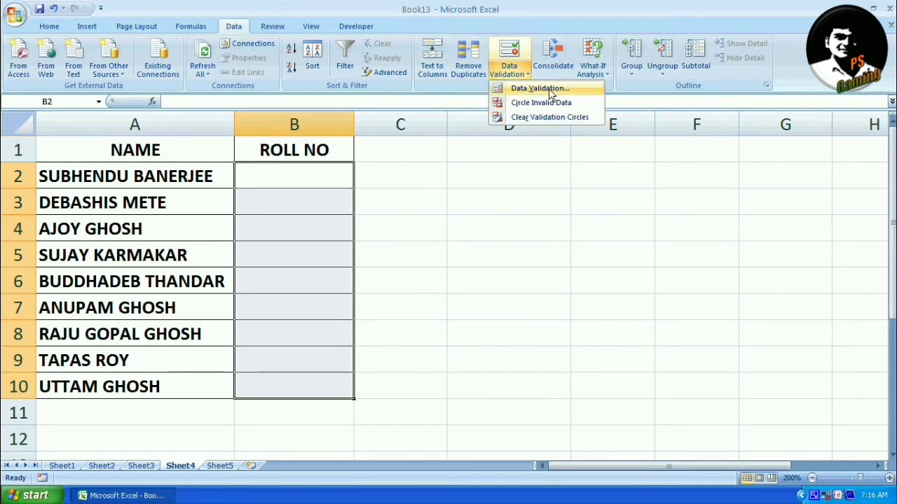
left_click(550, 90)
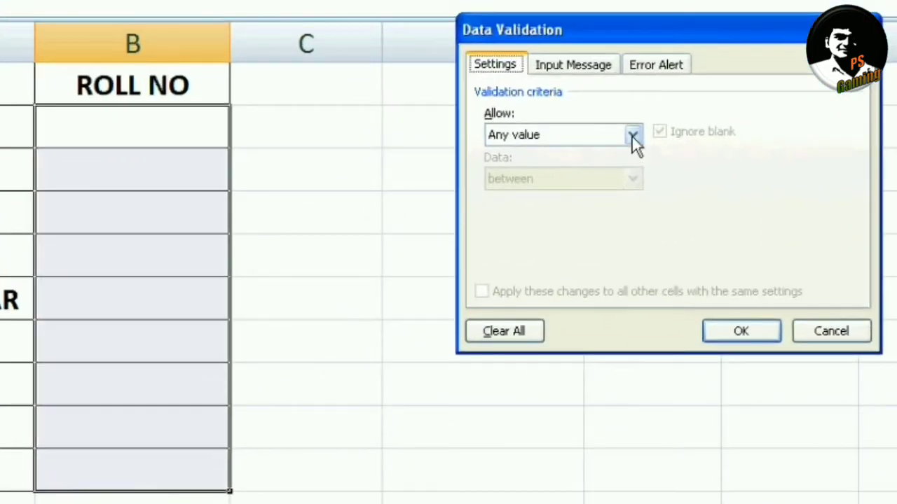
left_click(632, 135)
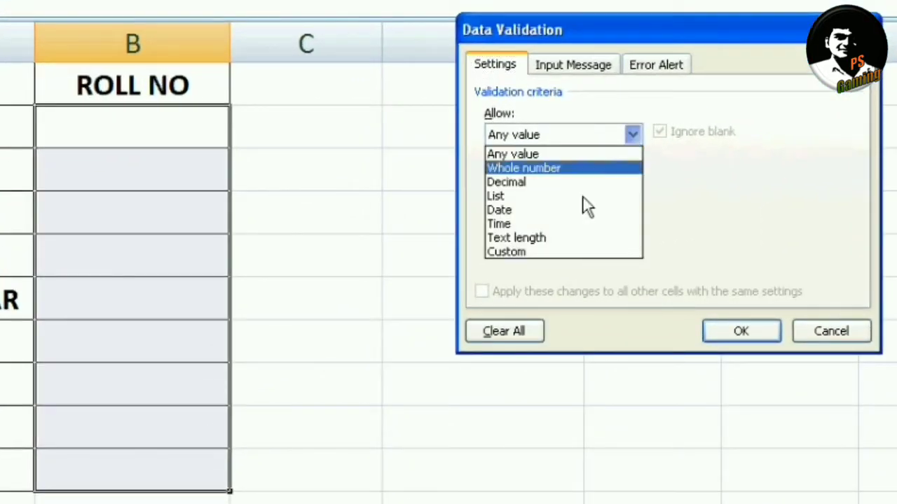
left_click(498, 253)
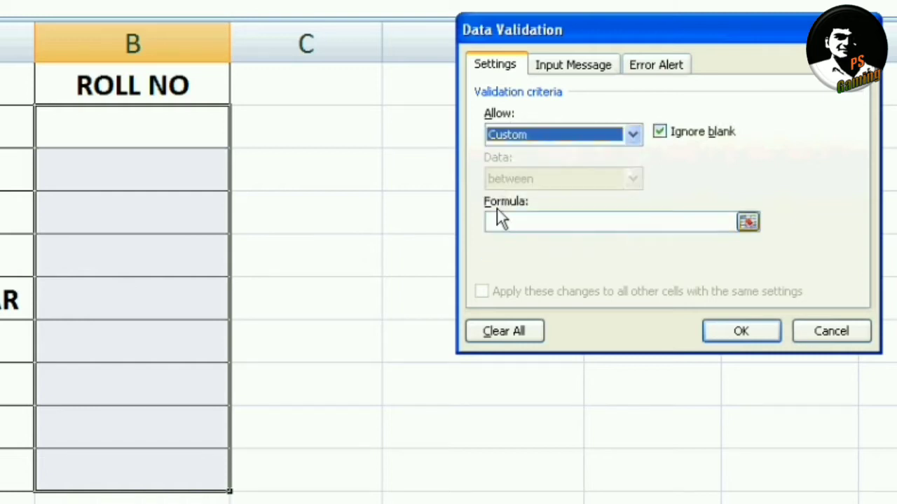
left_click(514, 221)
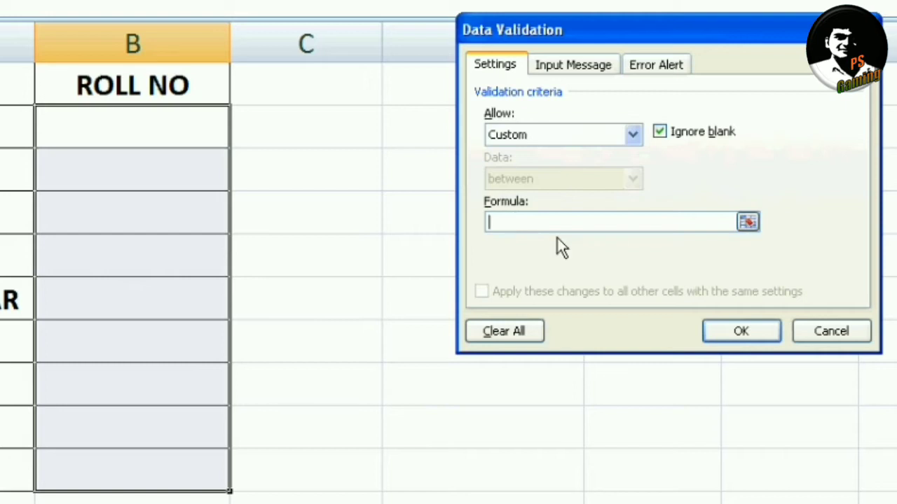
type("=")
type("COUNTIF(")
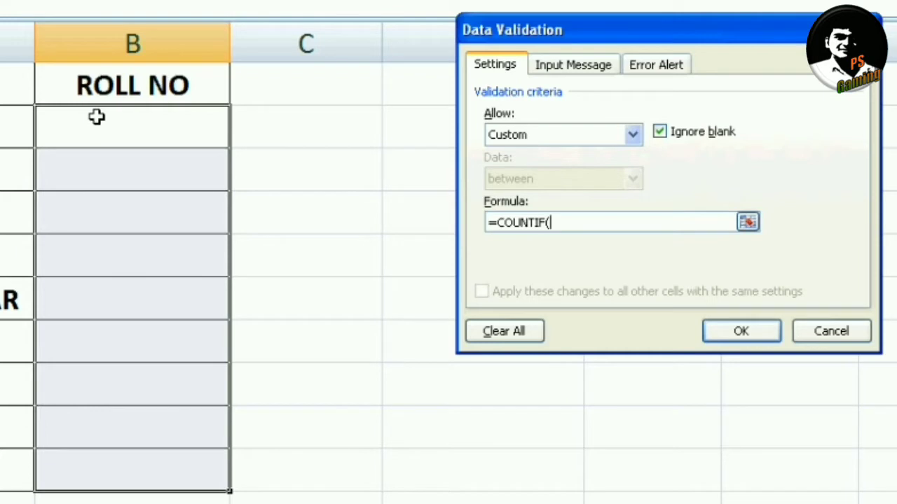
Complete the validation formula as =COUNTIF($B$2:$B$10,B2)=1 and apply it
left_click_drag(96, 117, 100, 472)
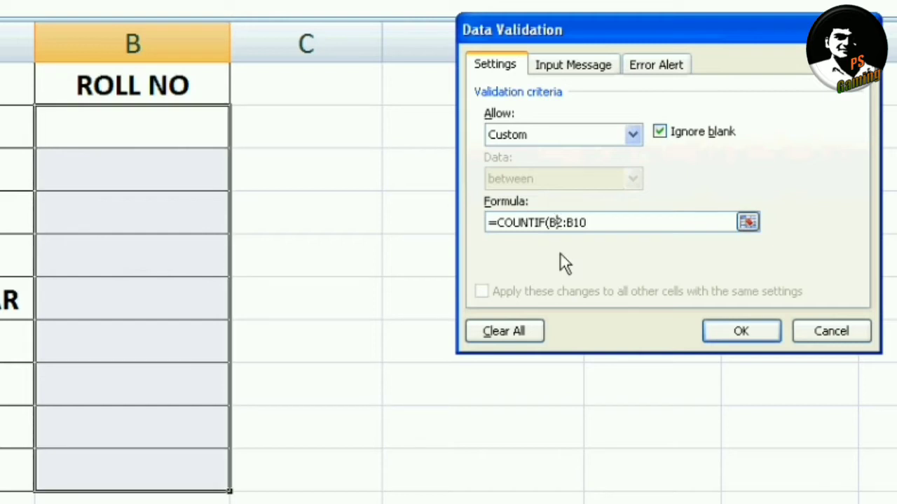
key("F4")
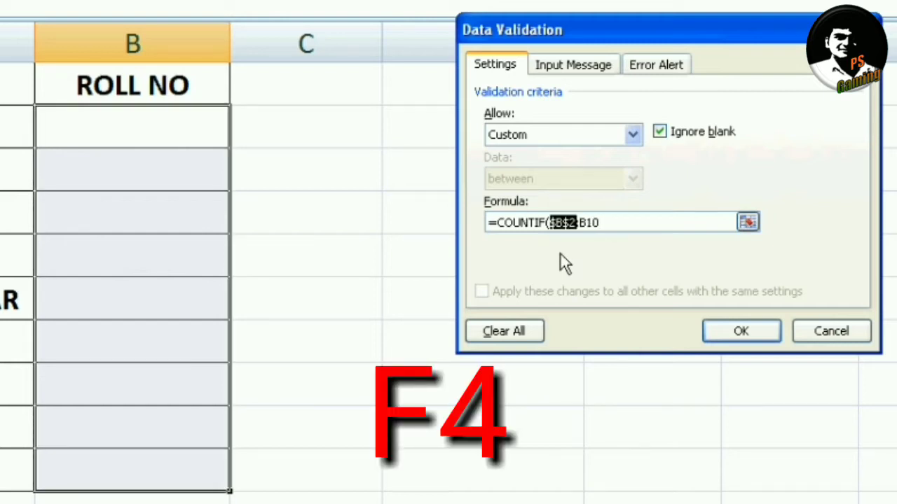
left_click(587, 222)
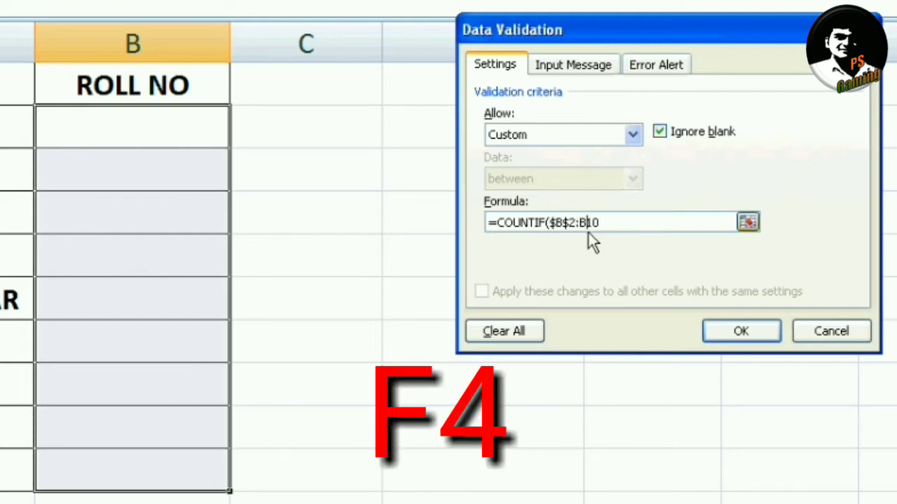
key("F4")
left_click(615, 223)
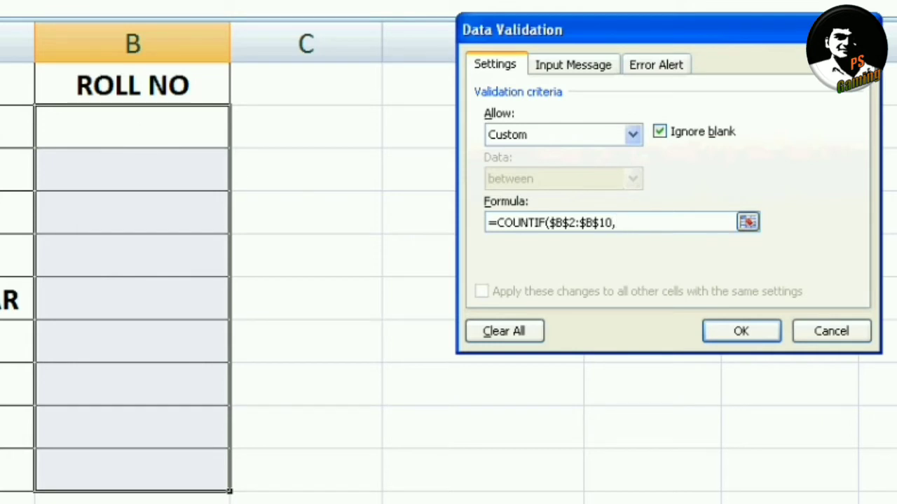
left_click(109, 124)
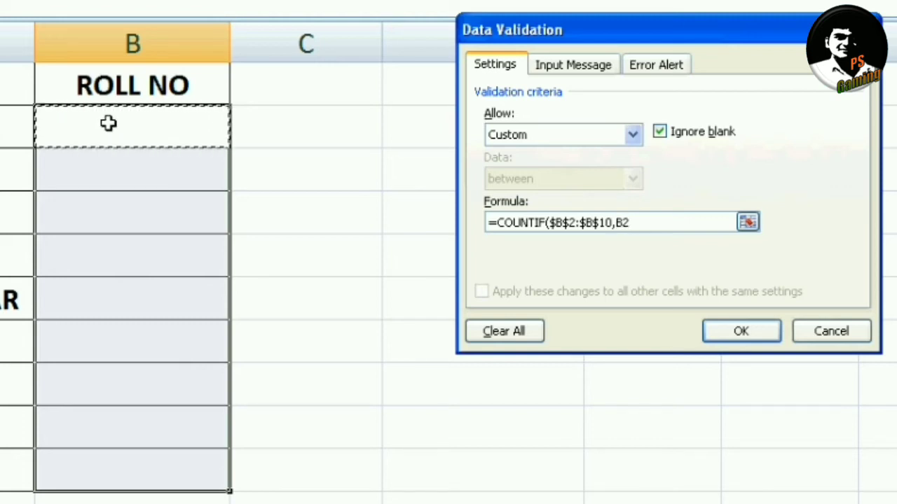
type(")")
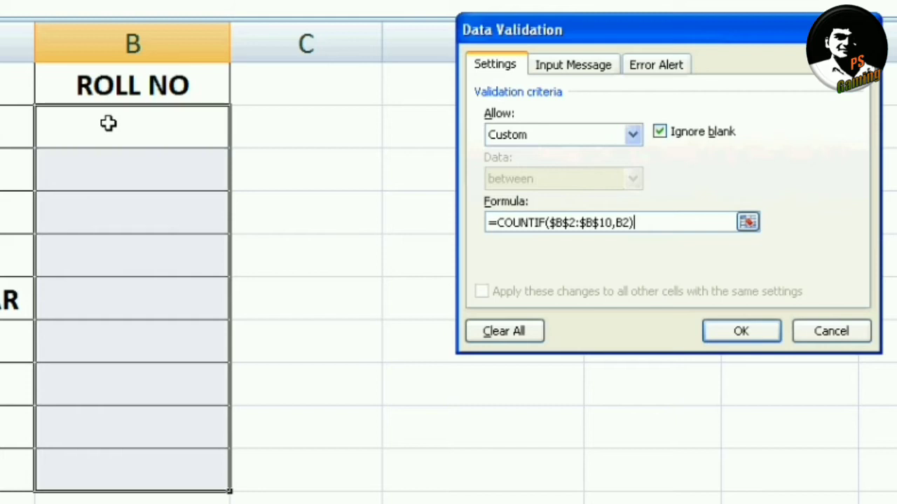
type("=1")
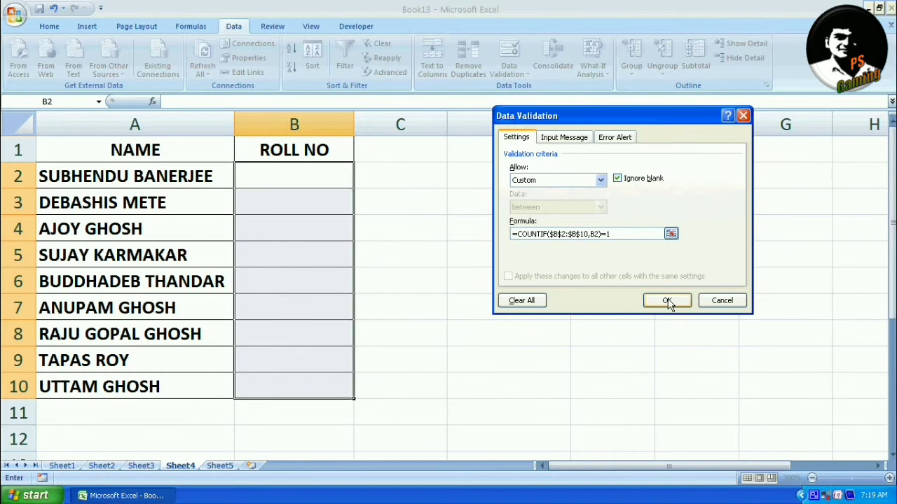
left_click(666, 302)
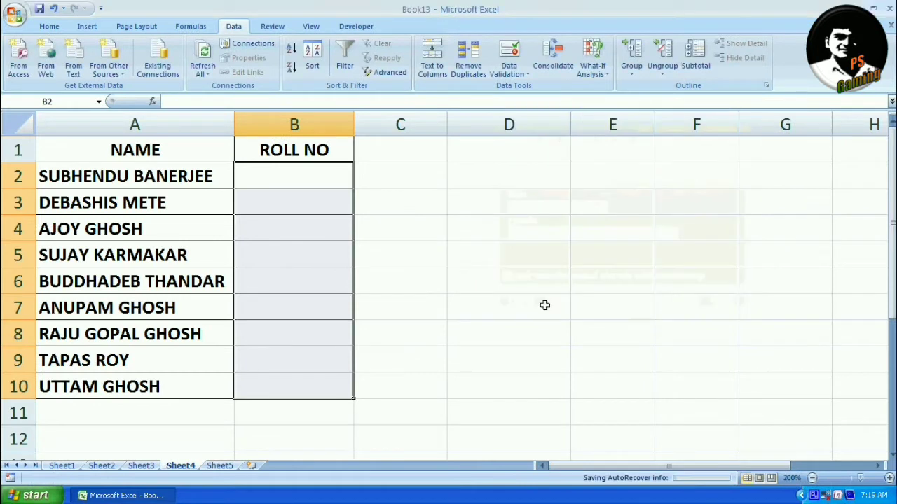
Enter roll numbers 1 and 2 in B2 and B3, then try a duplicate 2 in B4
left_click(285, 177)
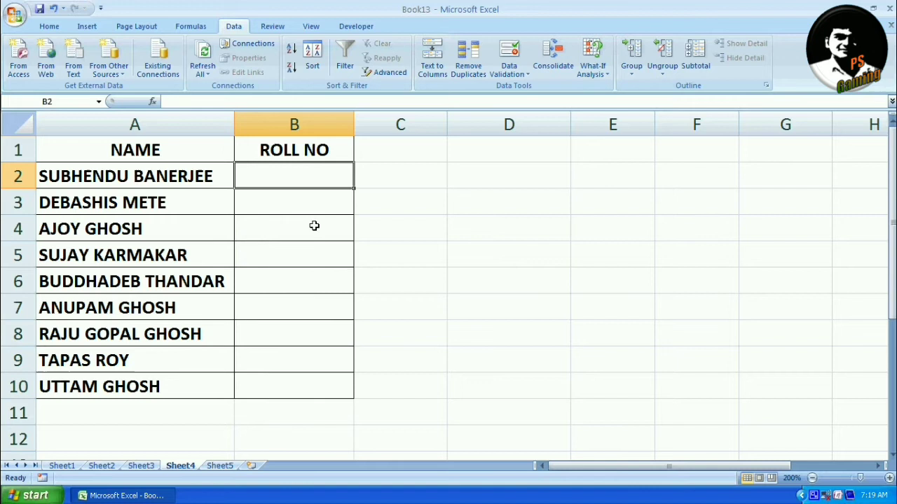
type("1")
key("Return")
type("2")
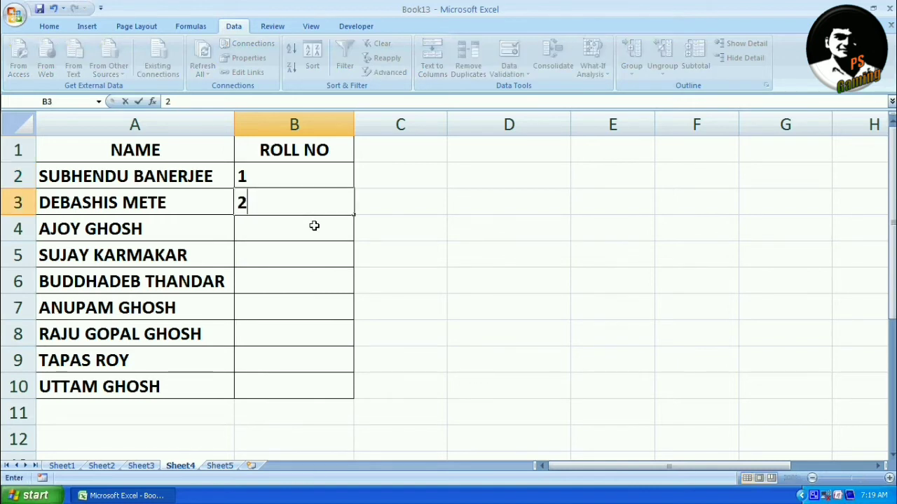
key("Return")
type("2")
key("Return")
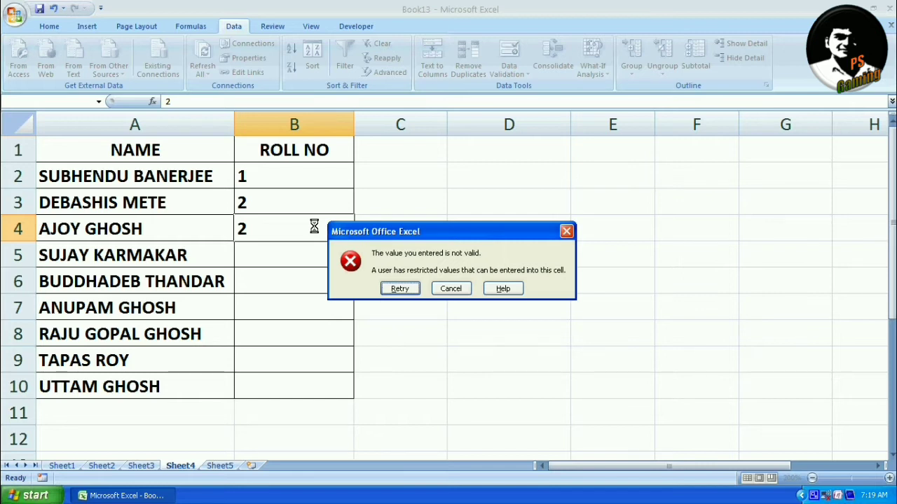
Retry the rejected entry, replace it with 3 in B4, and select B2:B4
left_click(399, 288)
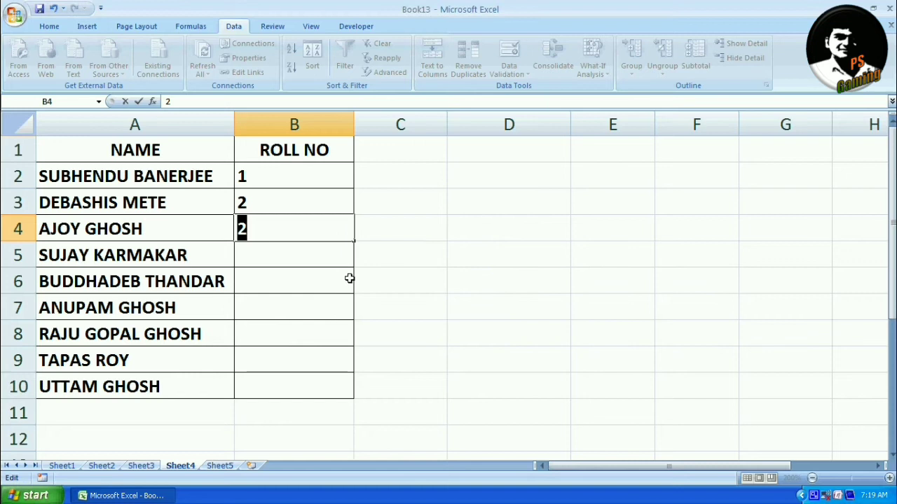
type("F")
key("BackSpace")
type("3")
key("Return")
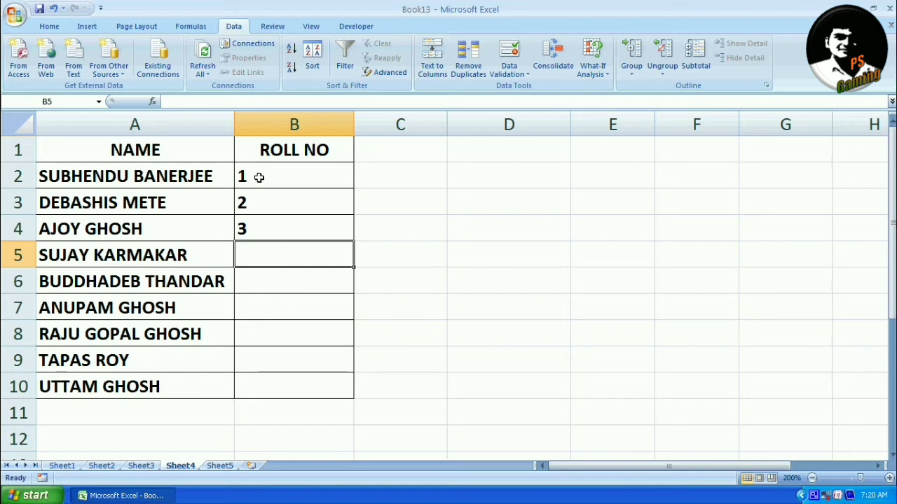
left_click_drag(257, 177, 264, 242)
Clear B2:B4 and enter roll numbers ABC and ABD in B2 and B3
key("Delete")
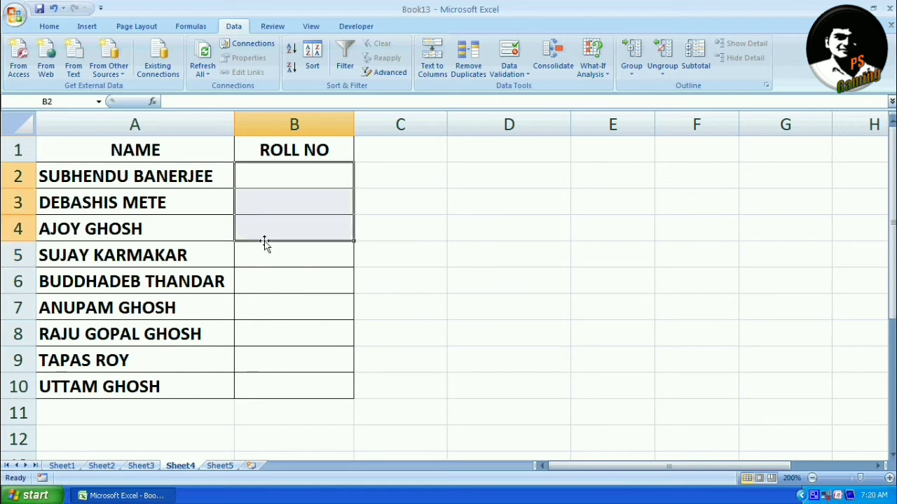
left_click(262, 184)
left_click(262, 184)
type("A")
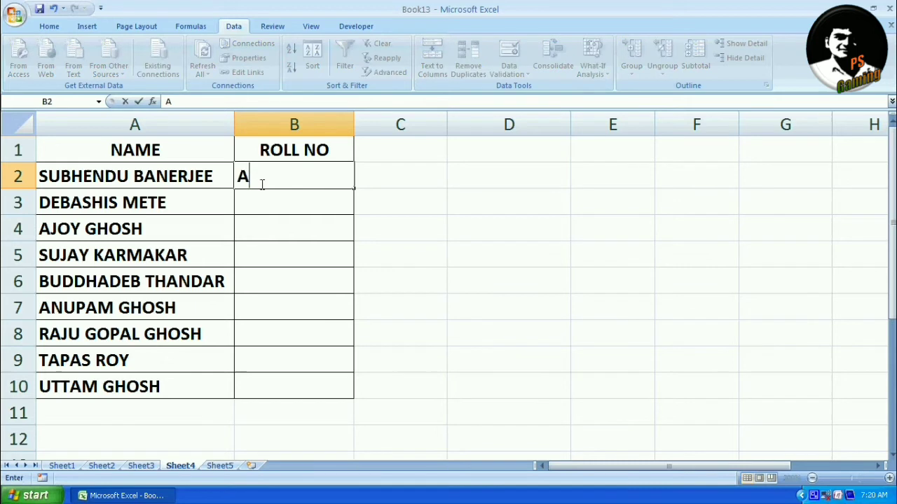
type("BC")
key("Return")
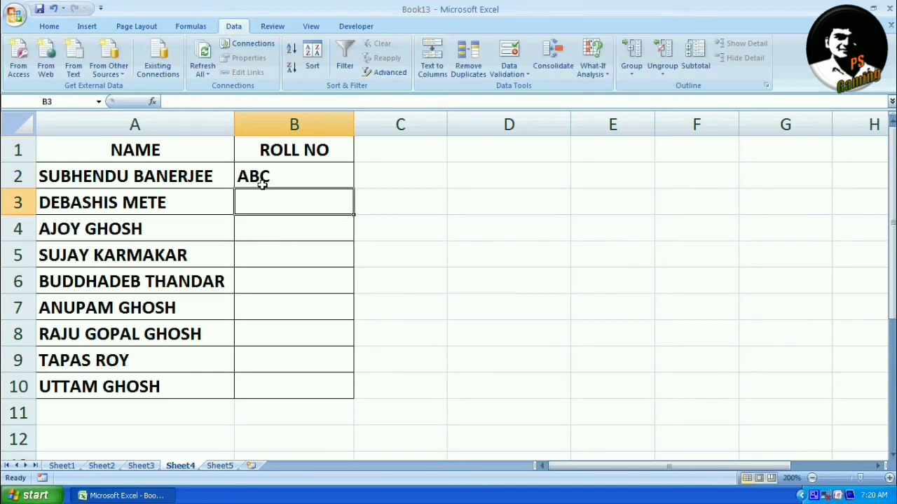
type("ABD")
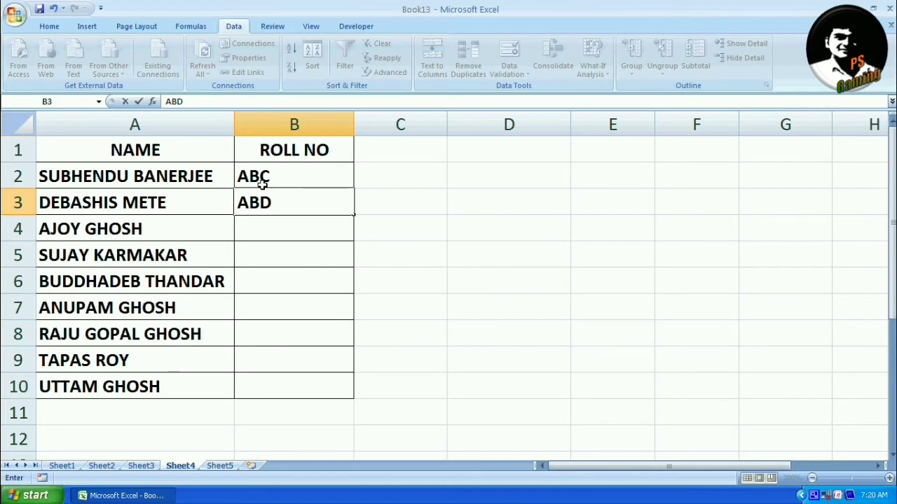
key("Return")
Try a duplicate ABC in B4, cancel the rejected entry, and go to Sheet5
type("ABC")
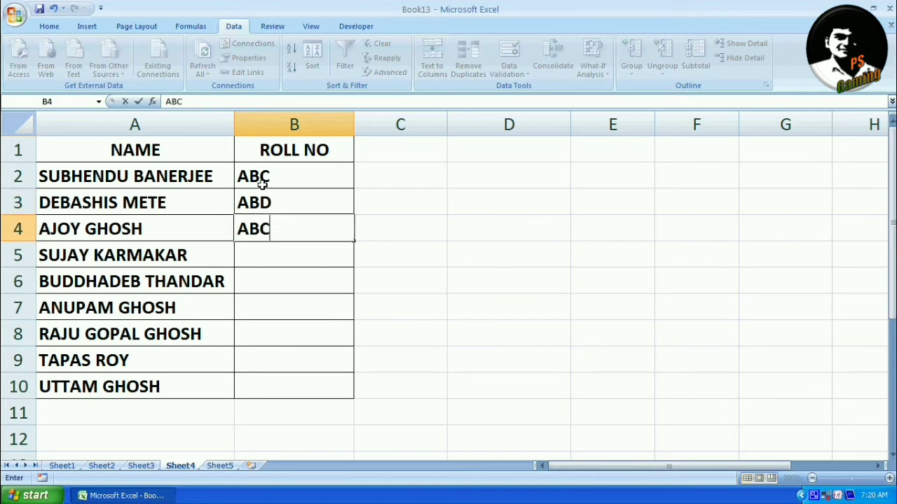
key("Return")
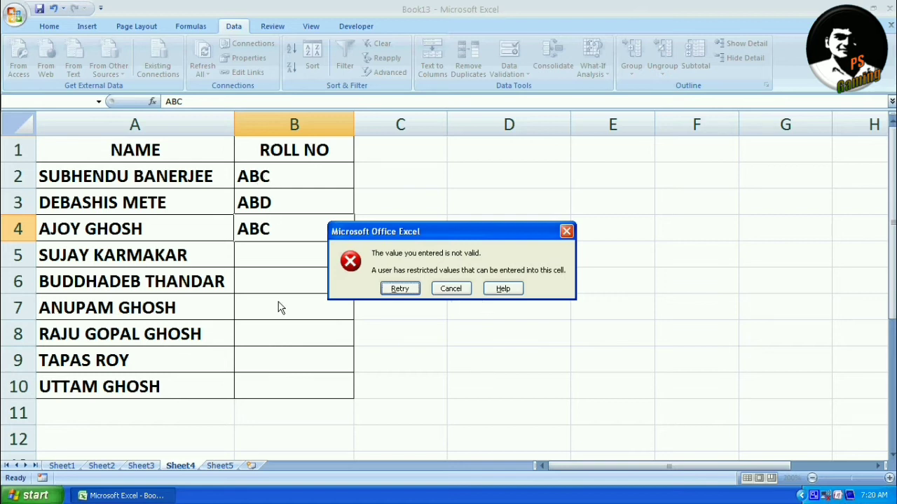
left_click(449, 288)
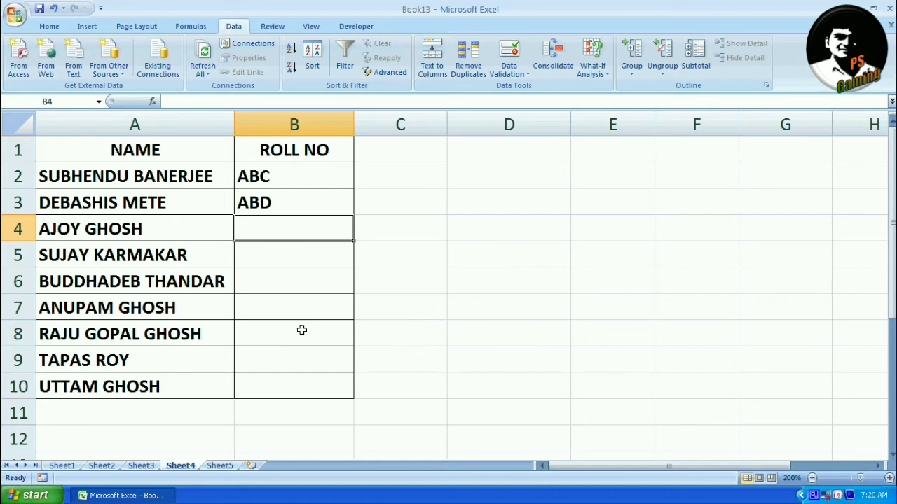
left_click(223, 466)
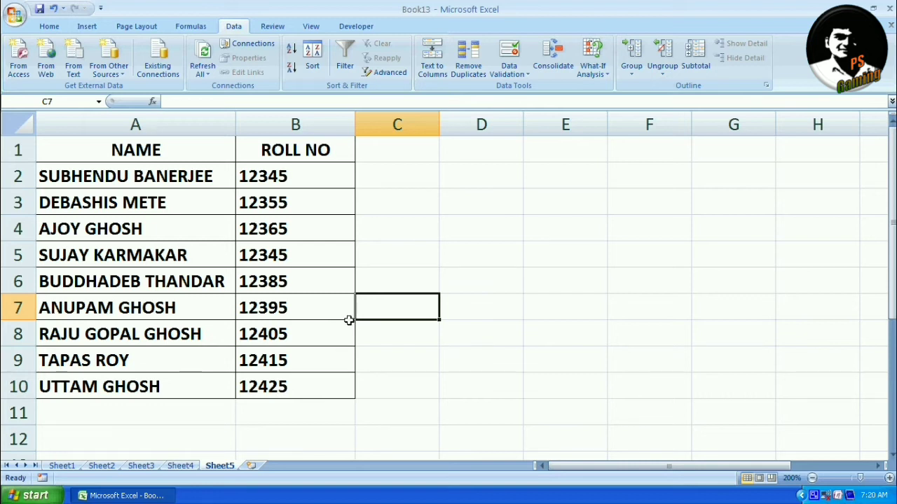
left_click_drag(306, 173, 306, 379)
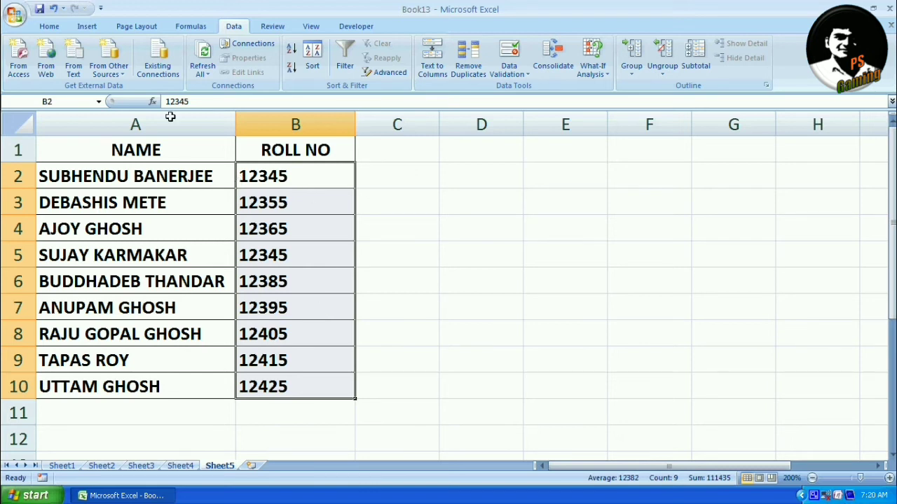
left_click(52, 27)
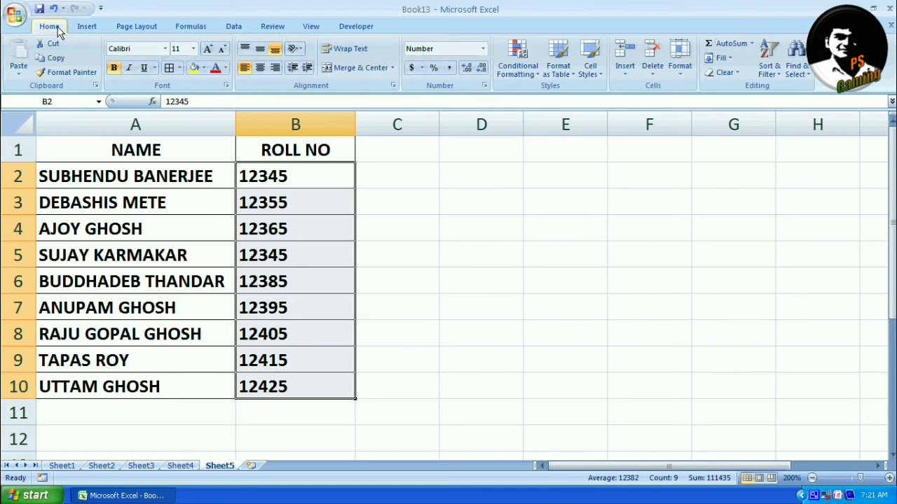
left_click(526, 72)
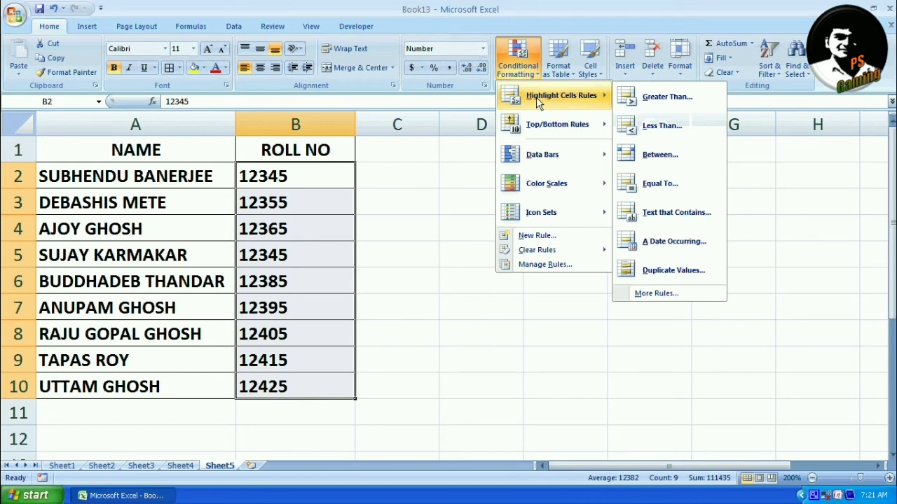
mouse_move(560, 96)
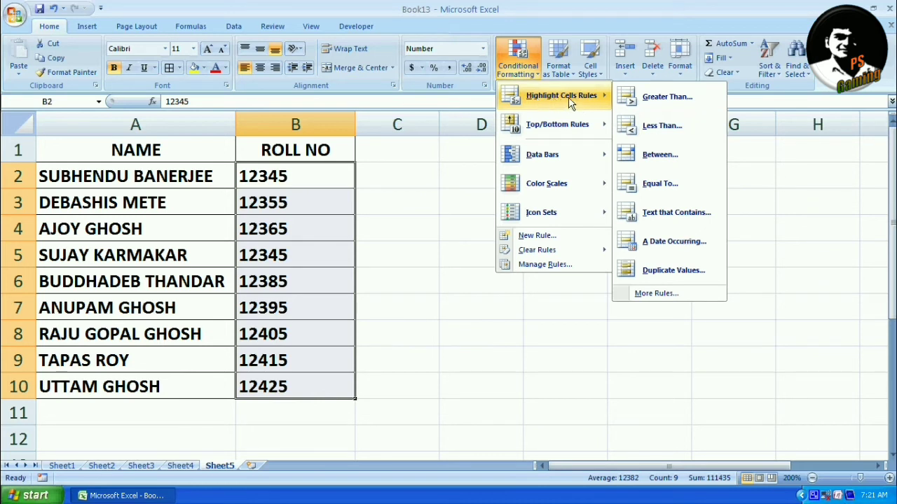
left_click(674, 271)
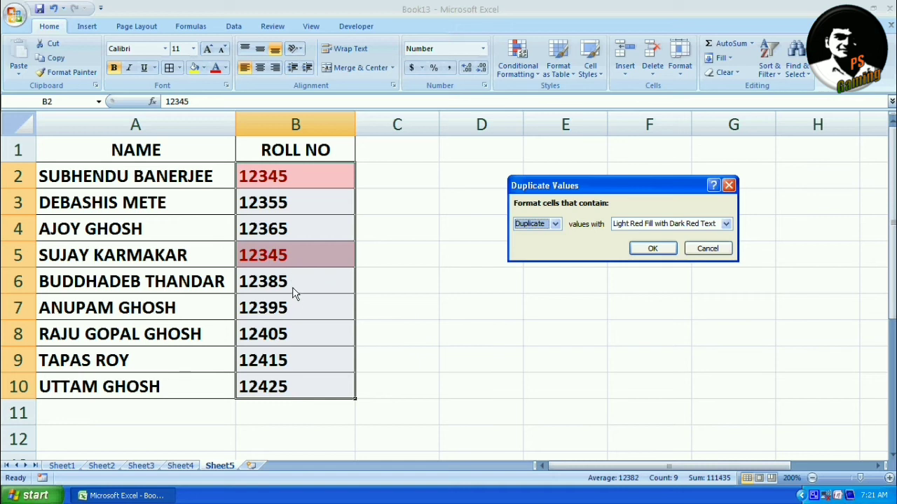
left_click(704, 249)
left_click(275, 385)
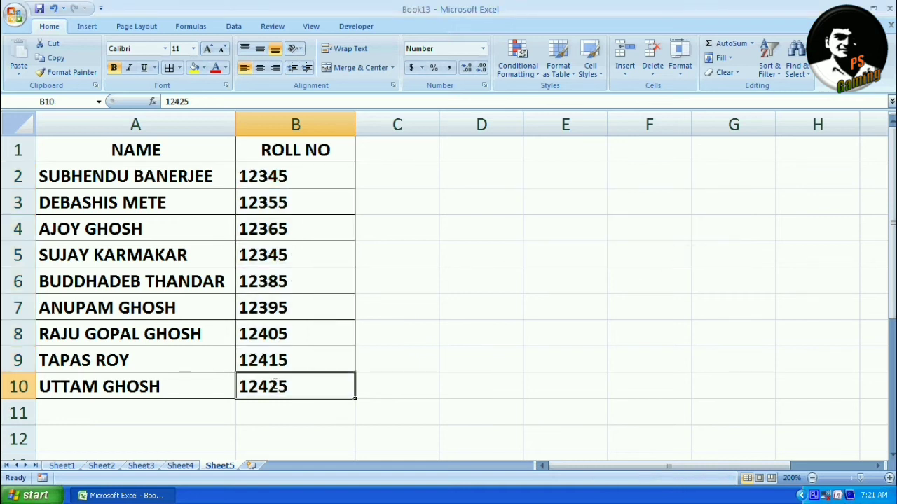
double_click(274, 385)
Correct B10's roll number to 12415
key("BackSpace")
type("1")
key("Return")
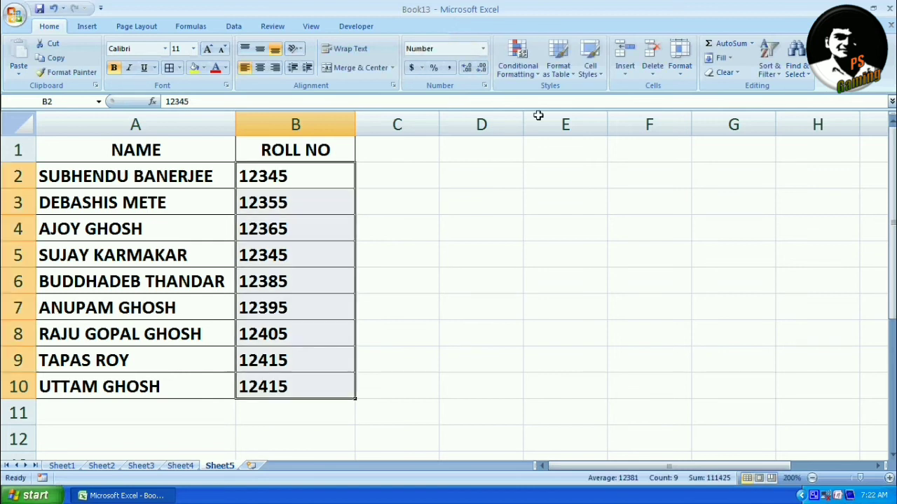
Highlight duplicate values in B2:B10 with Green Fill with Dark Green Text
left_click_drag(306, 181, 306, 390)
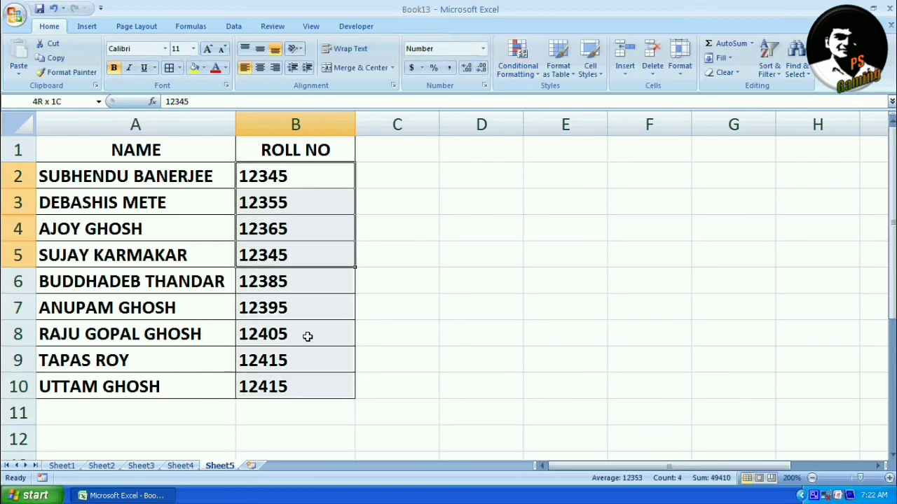
left_click(517, 63)
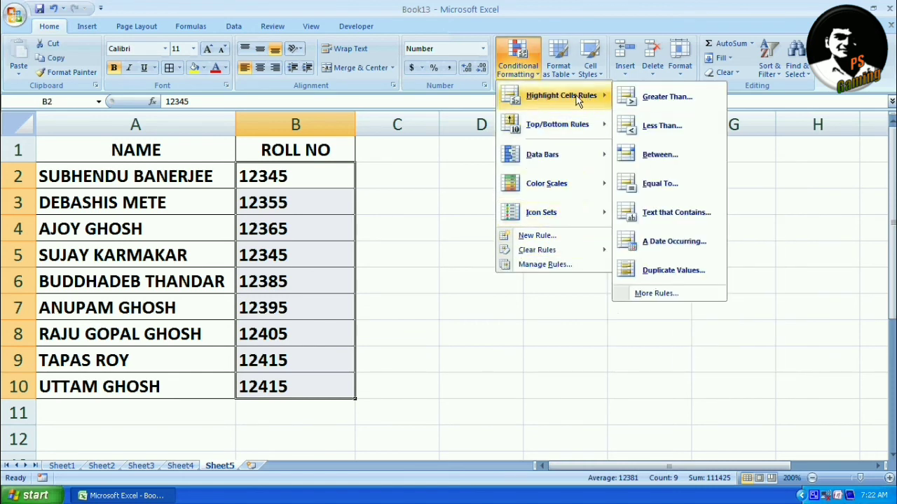
mouse_move(560, 95)
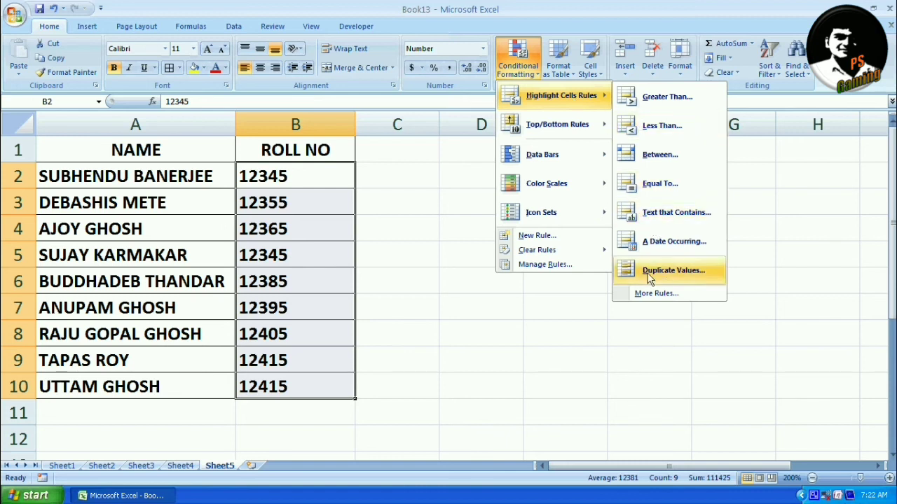
left_click(670, 273)
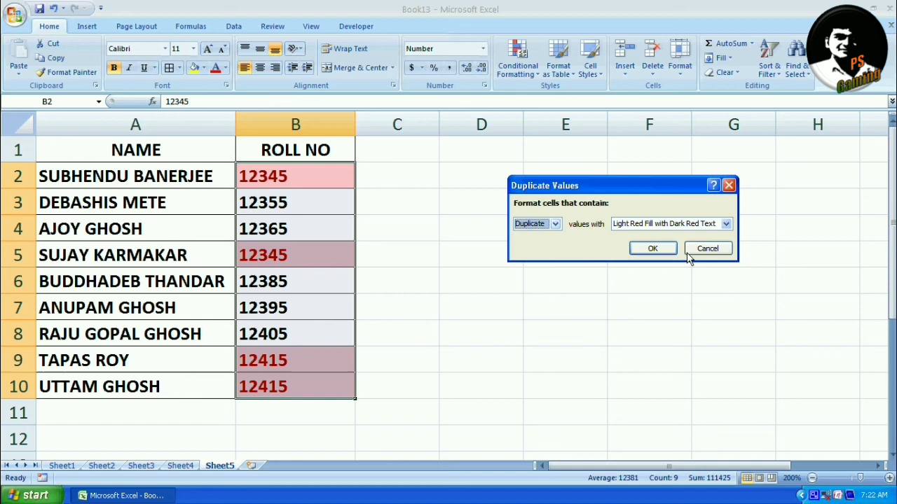
left_click(726, 224)
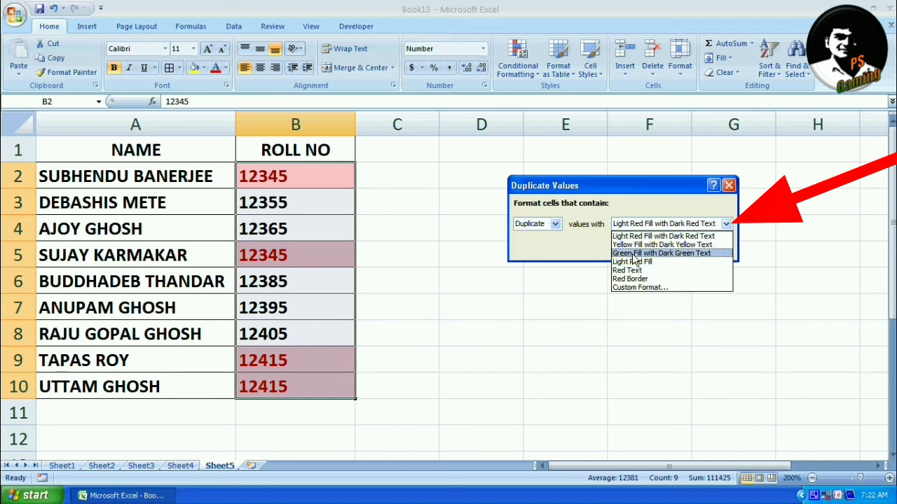
left_click(634, 254)
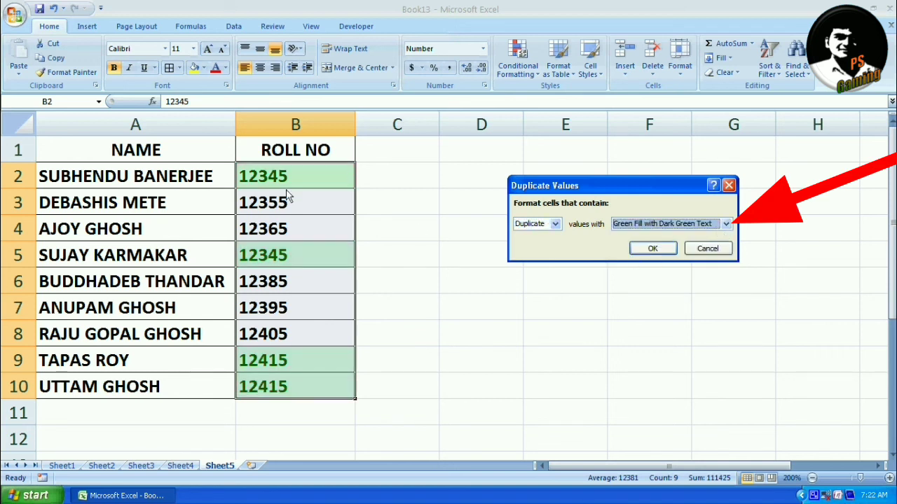